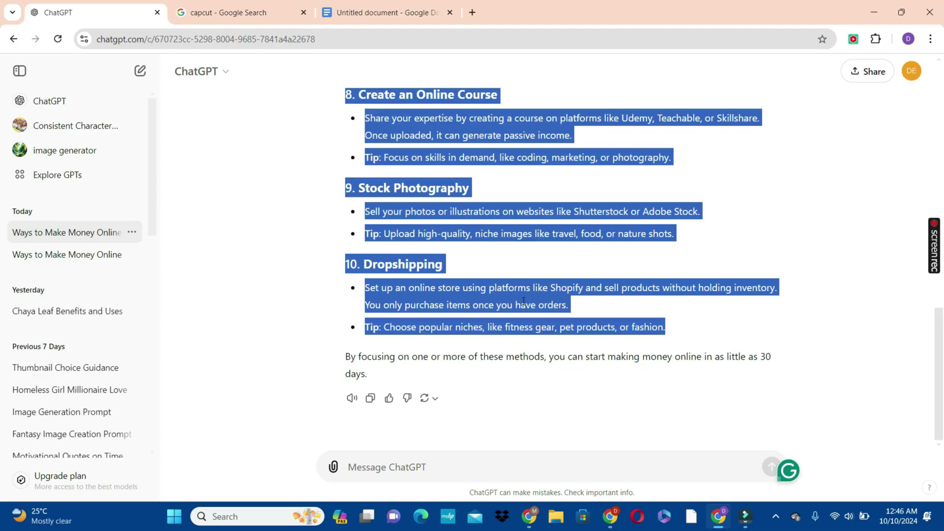
Open the context menu on the selected ChatGPT answer listing ten money-making ideas
right_click(523, 301)
Paste the copied ChatGPT list into a new blank Google Doc, adding a line above section 1
left_click(541, 313)
left_click(394, 10)
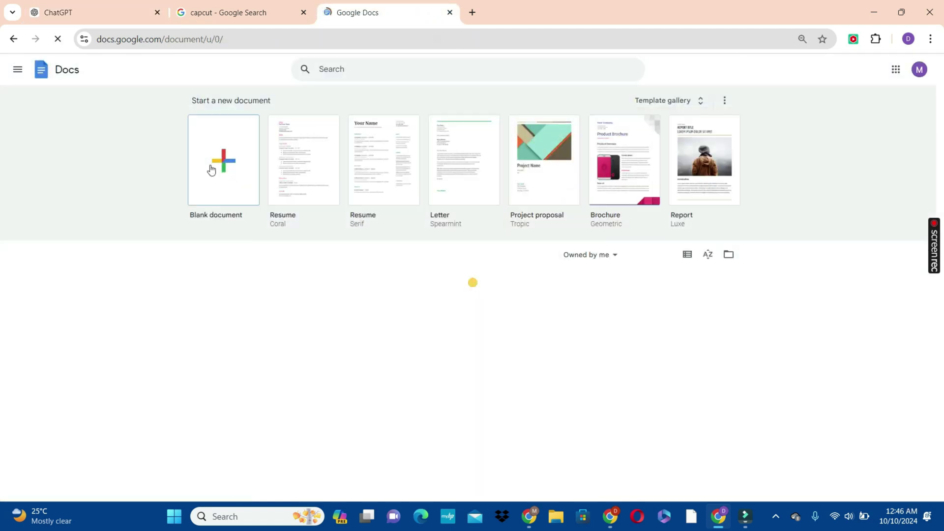
left_click(224, 158)
key("ctrl+v")
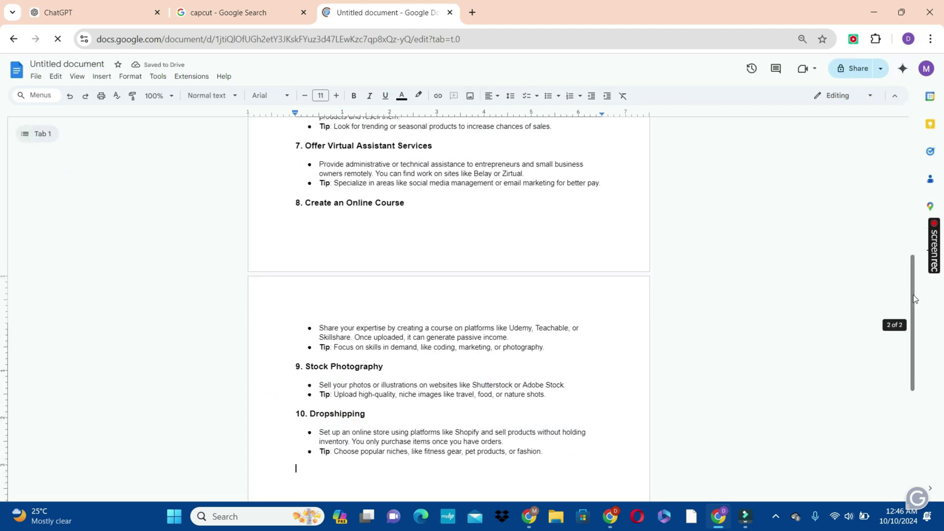
left_click_drag(915, 293, 908, 151)
left_click(296, 167)
key("Return")
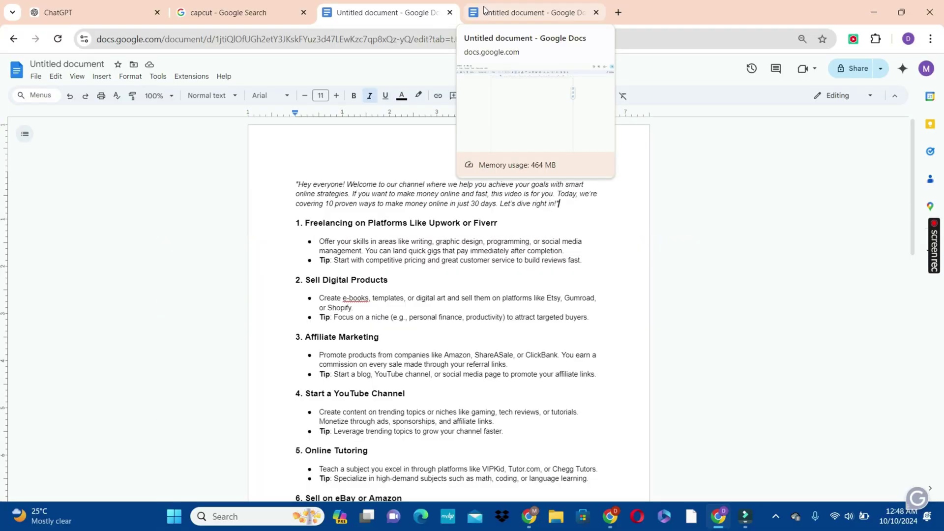
From the CapCut tab, launch the Script to video card under You may want to try
left_click(195, 12)
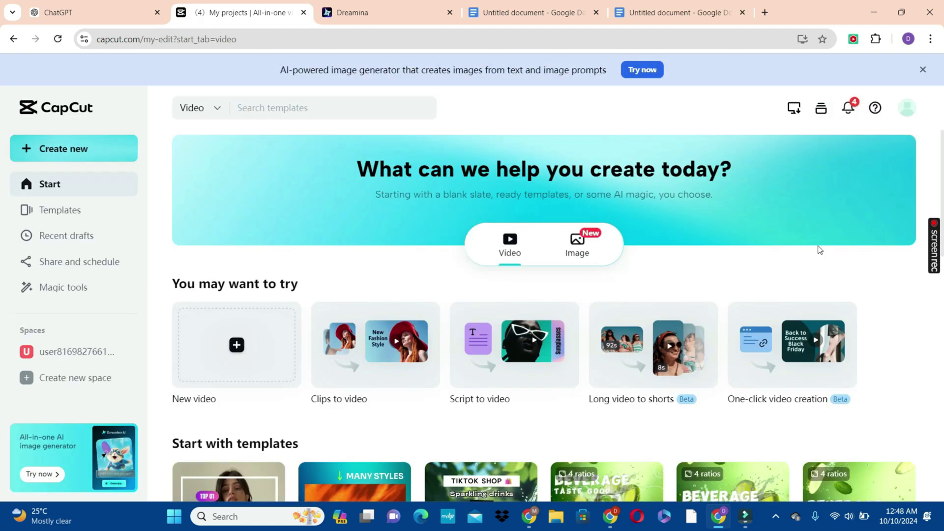
left_click(487, 376)
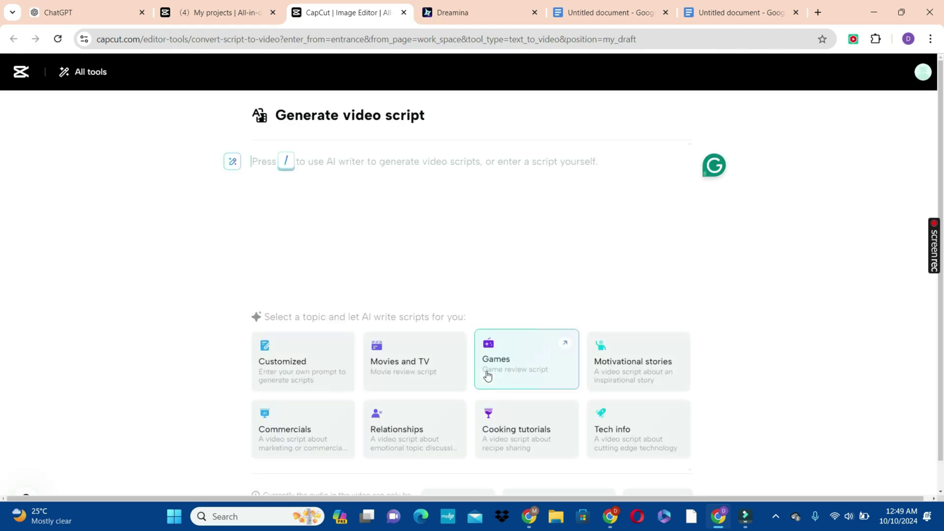
Select the entire money-making script in the Google Docs document
key("ctrl+9")
left_click(439, 234)
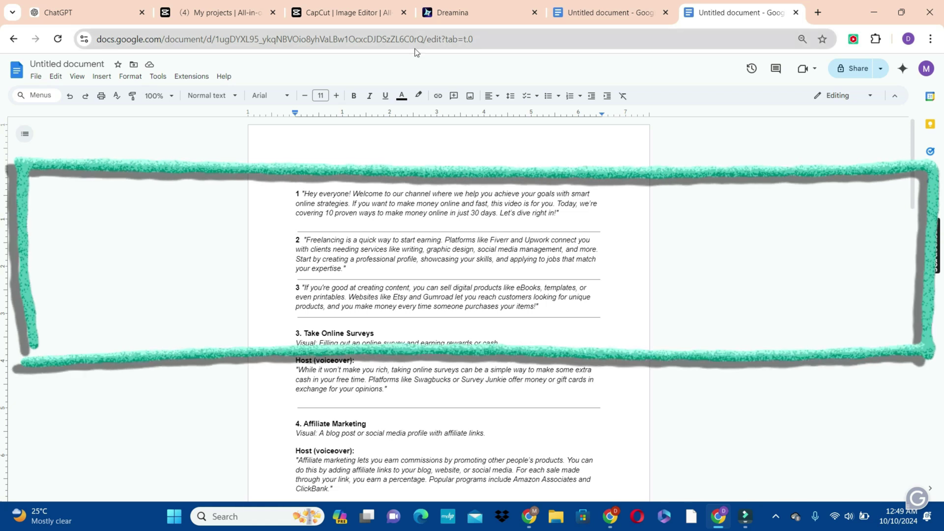
left_click(590, 5)
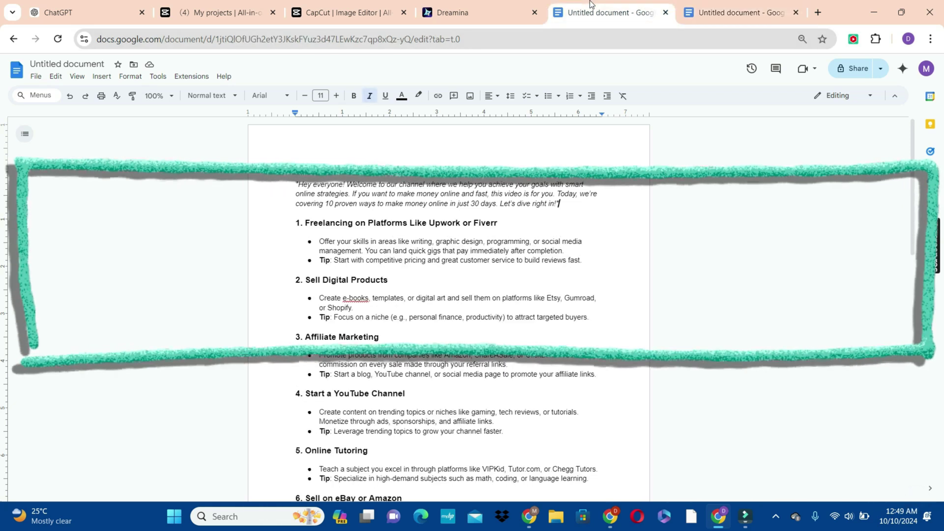
left_click(301, 180)
key("ctrl+a")
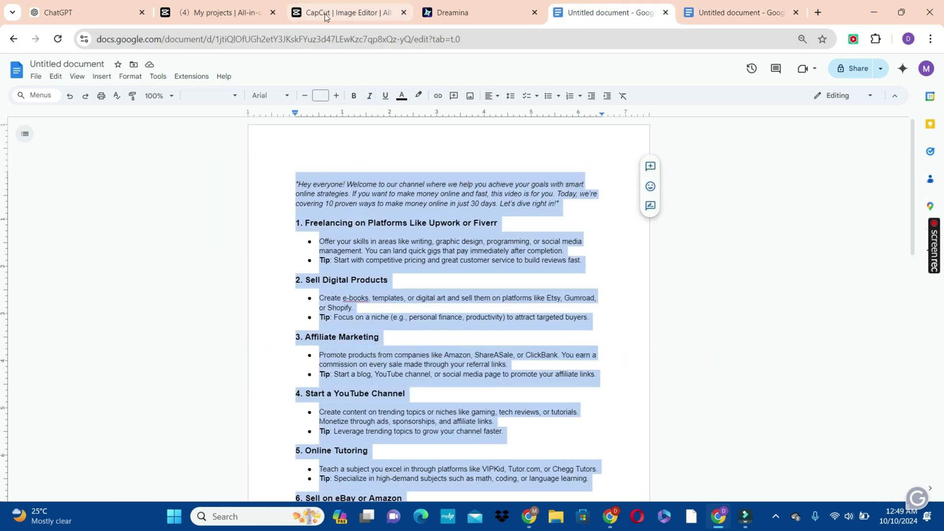
Paste the script into CapCut's video script box and set the aspect ratio to 16:9
left_click(325, 15)
left_click(382, 186)
key("ctrl+v")
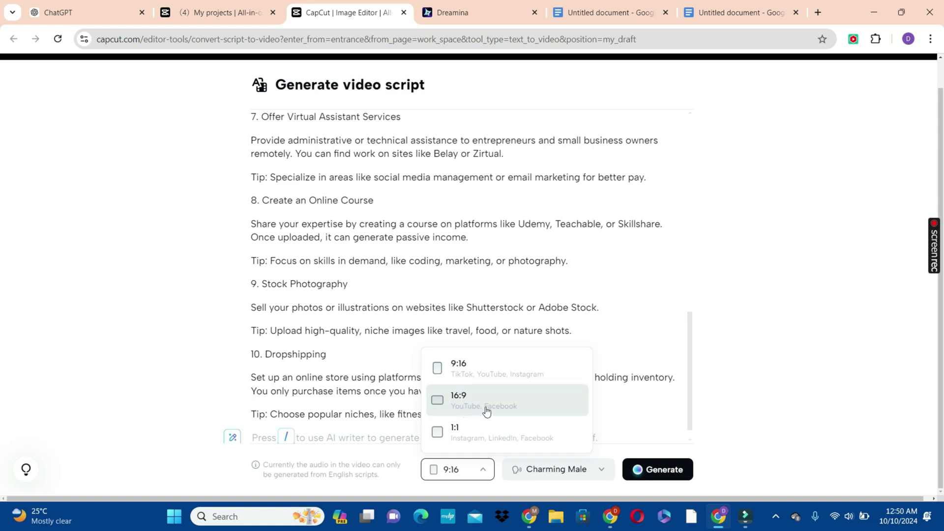
left_click(454, 405)
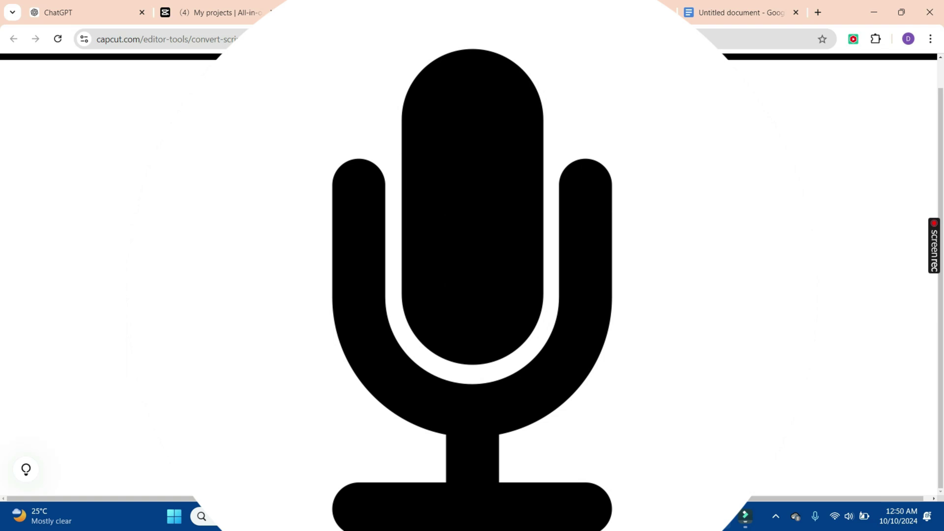
Browse the All, Male and Female narrator voices, then keep Charming Male
left_click(602, 473)
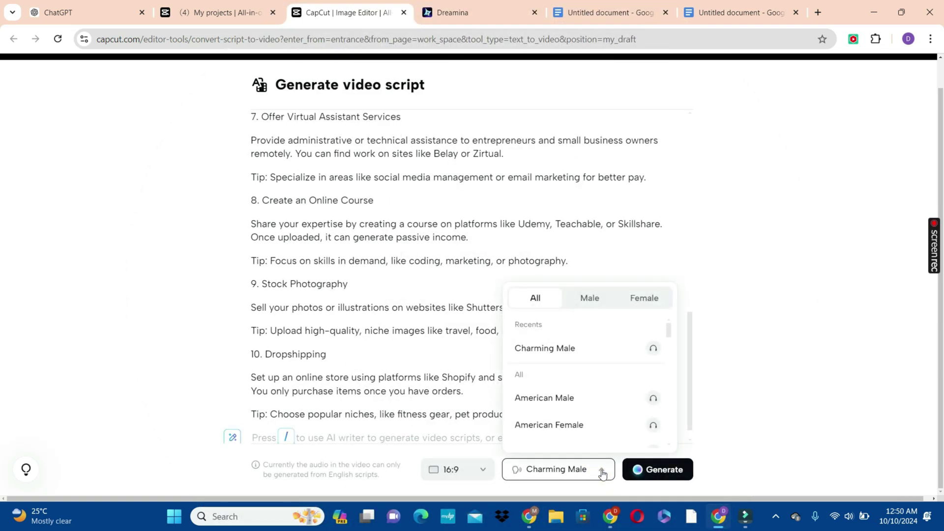
left_click(585, 304)
left_click(646, 297)
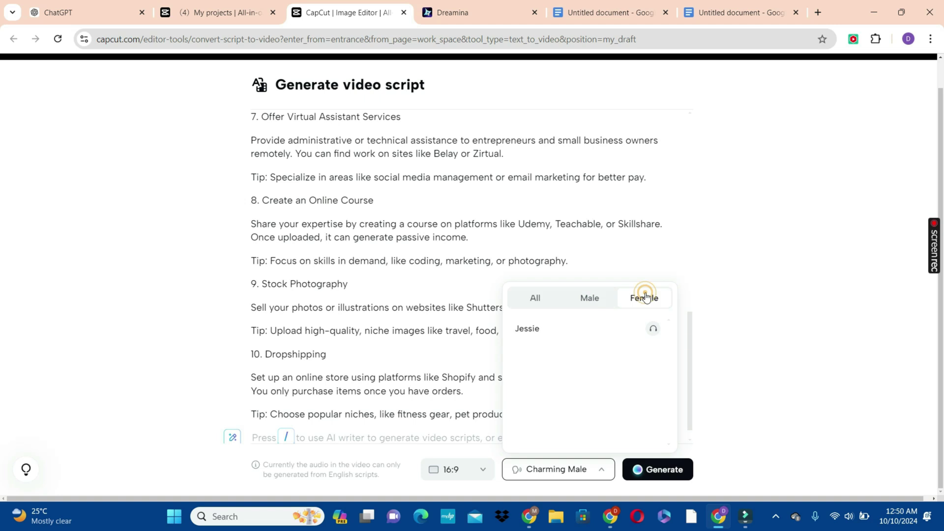
left_click(536, 301)
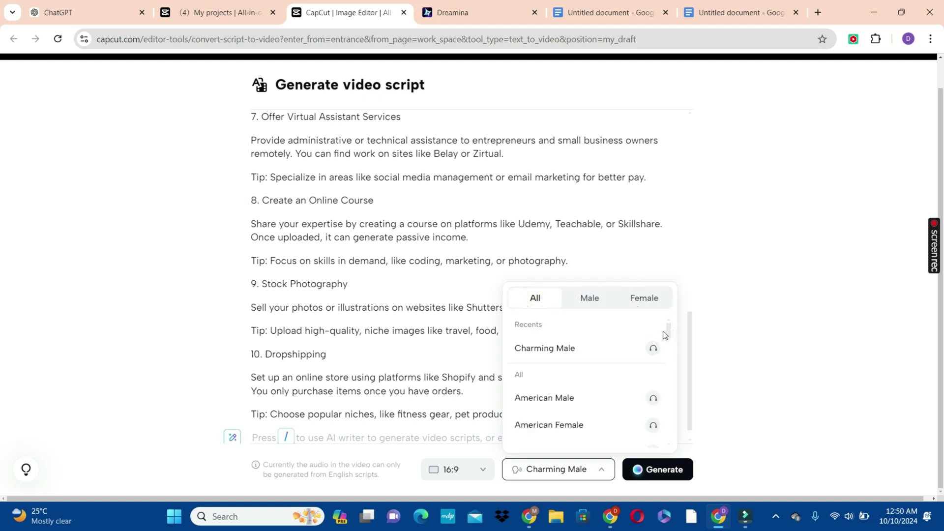
left_click(581, 469)
left_click(590, 302)
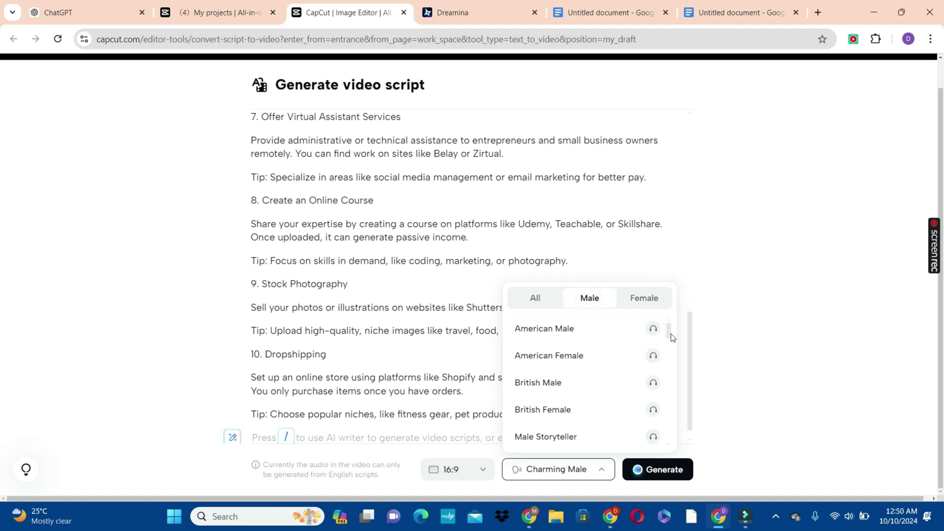
left_click_drag(671, 337, 675, 495)
scroll(642, 354, "up", 10)
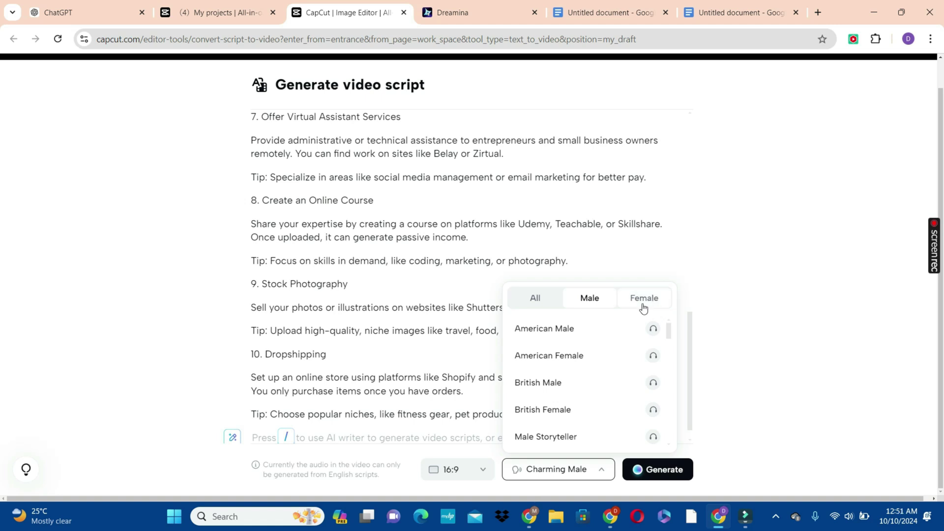
left_click(547, 300)
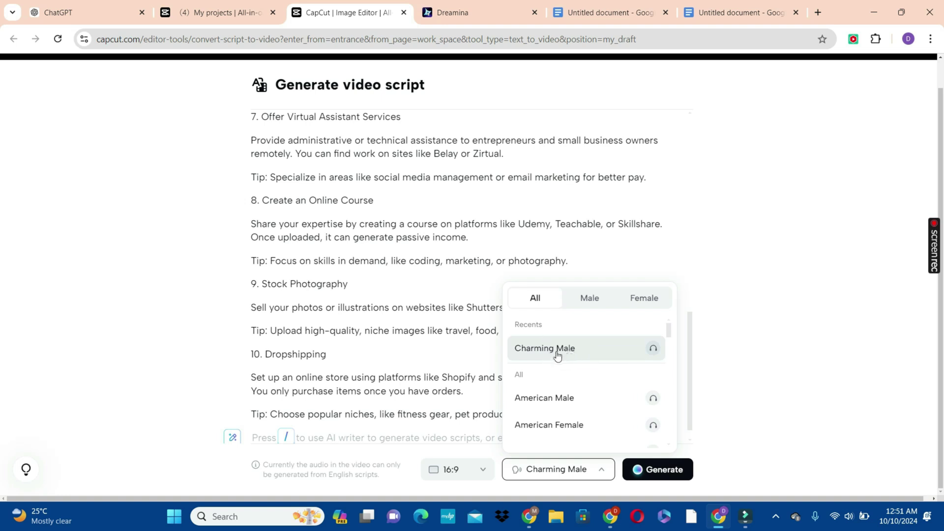
left_click(583, 348)
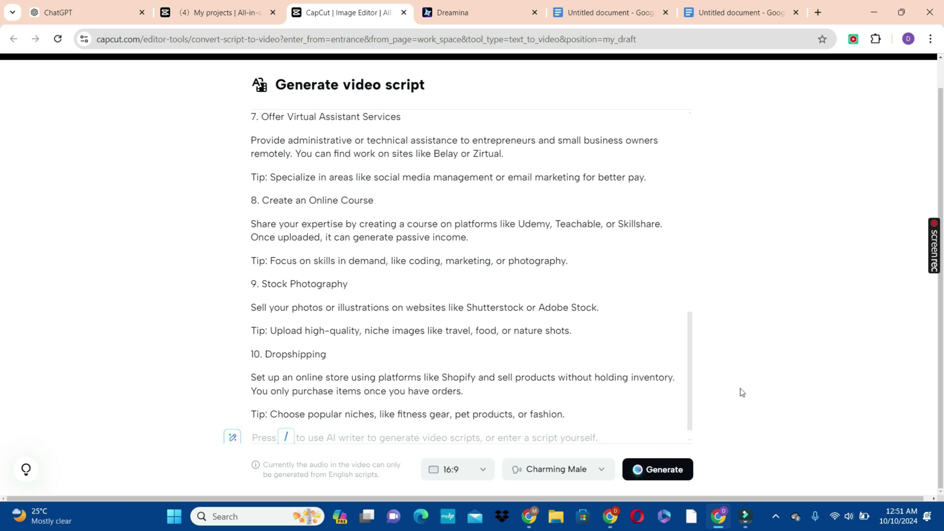
Generate the video with Smart generation and pause the resulting 02:57 preview
left_click(657, 471)
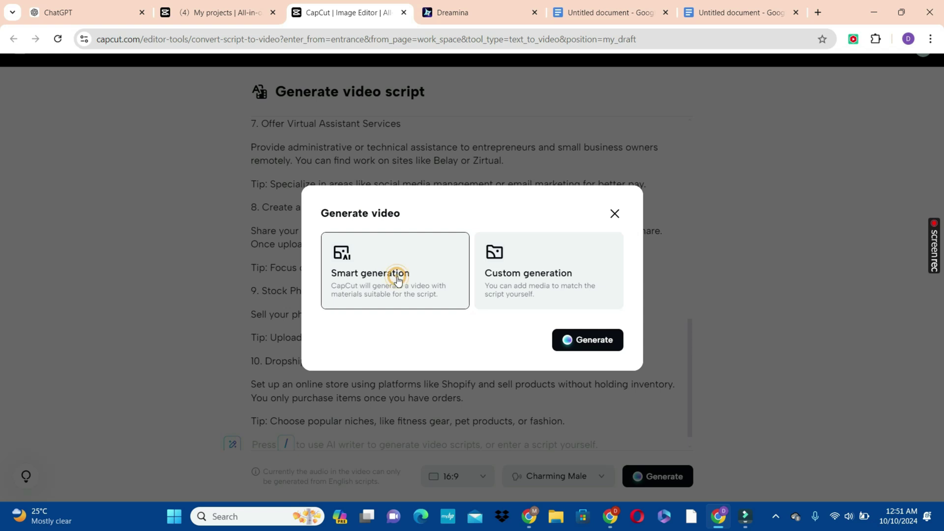
left_click(585, 340)
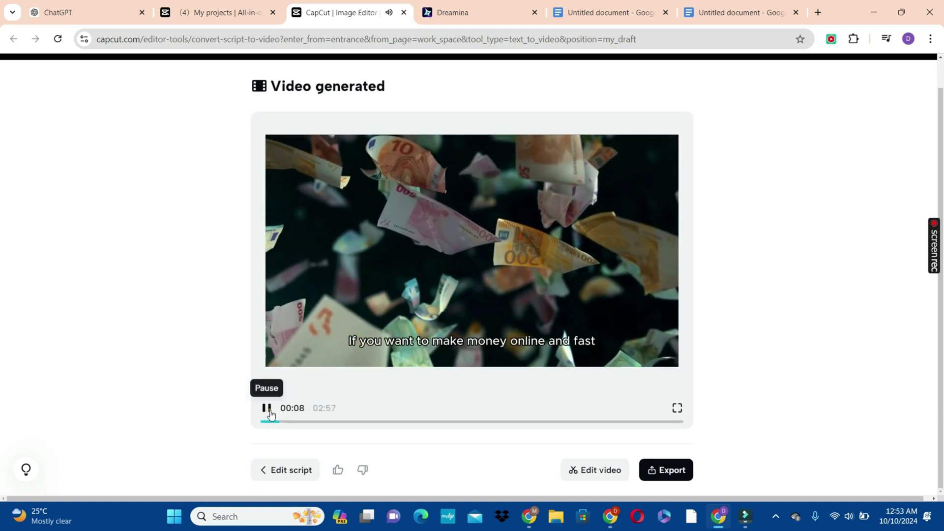
left_click(266, 408)
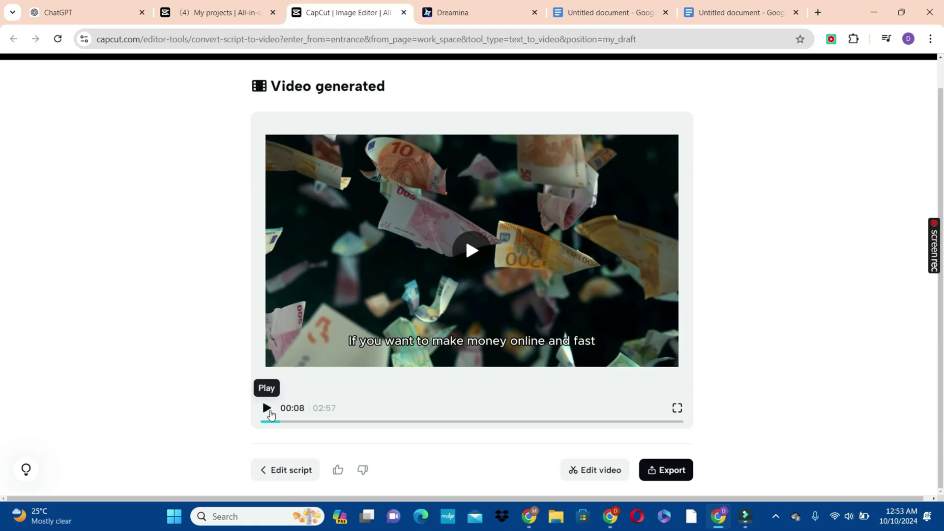
Resume the preview to review the captioned stock footage across the script's sections
left_click(269, 412)
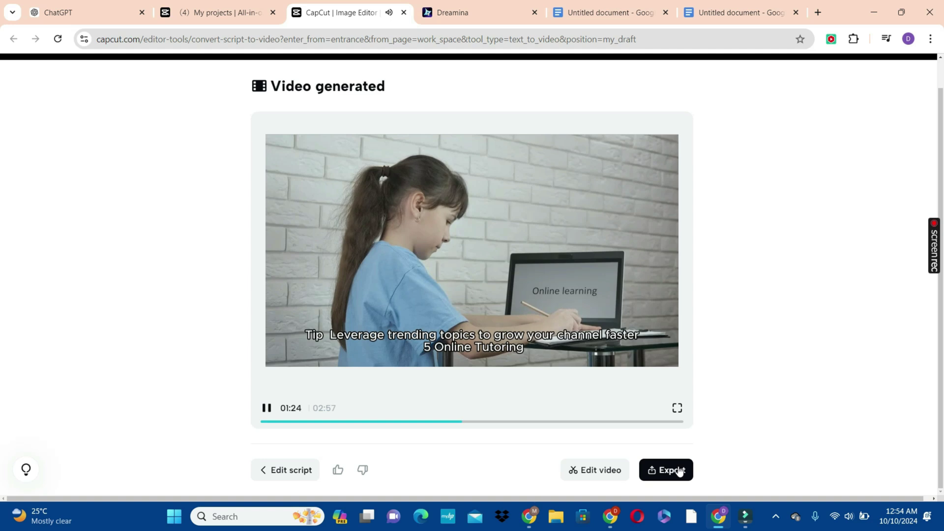
Export 'how to make money online' at 1080p resolution, then go back to the script editor
left_click(679, 471)
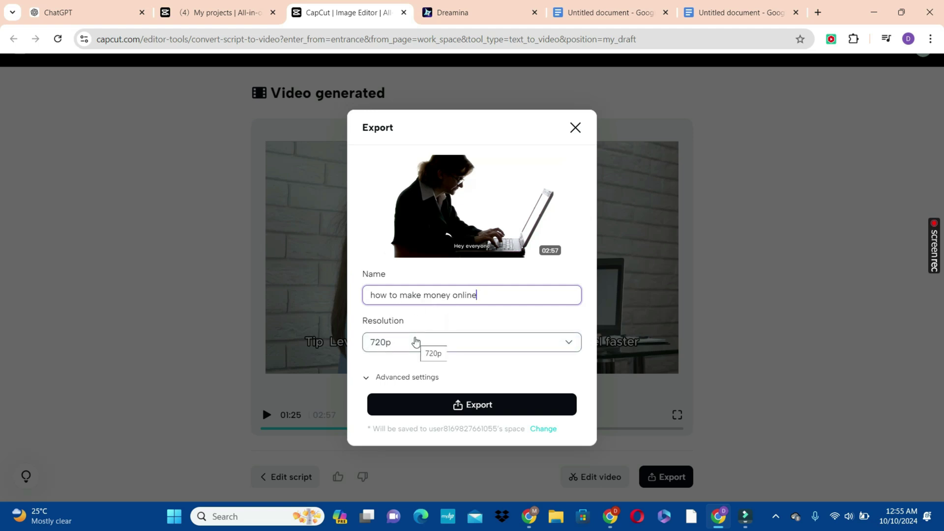
left_click(416, 342)
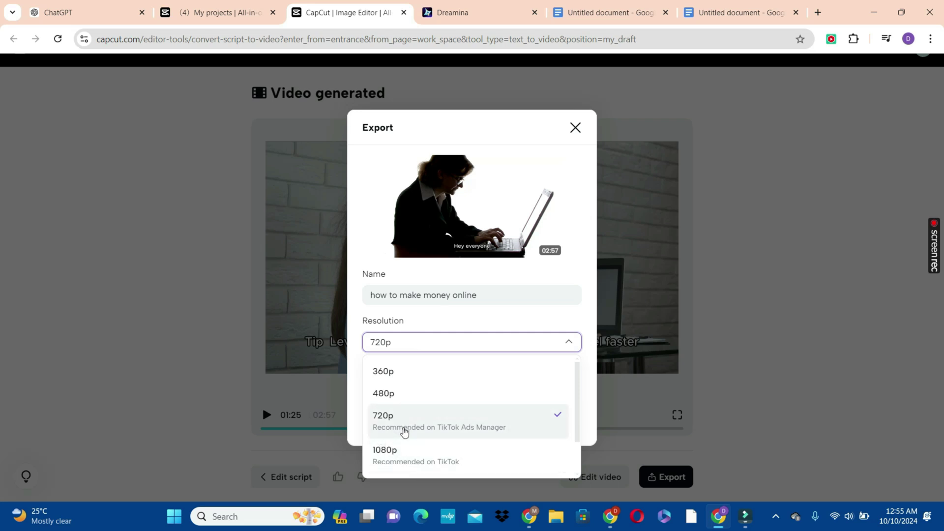
left_click(398, 450)
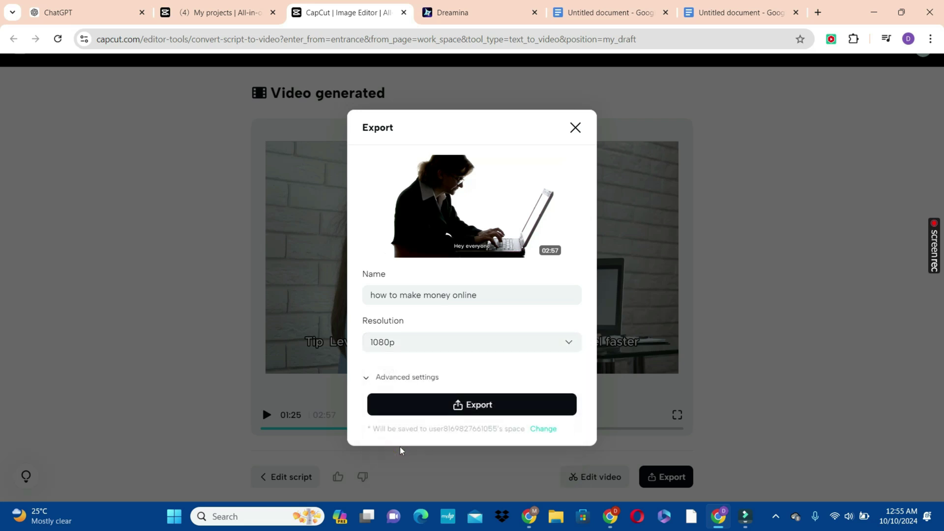
left_click(476, 406)
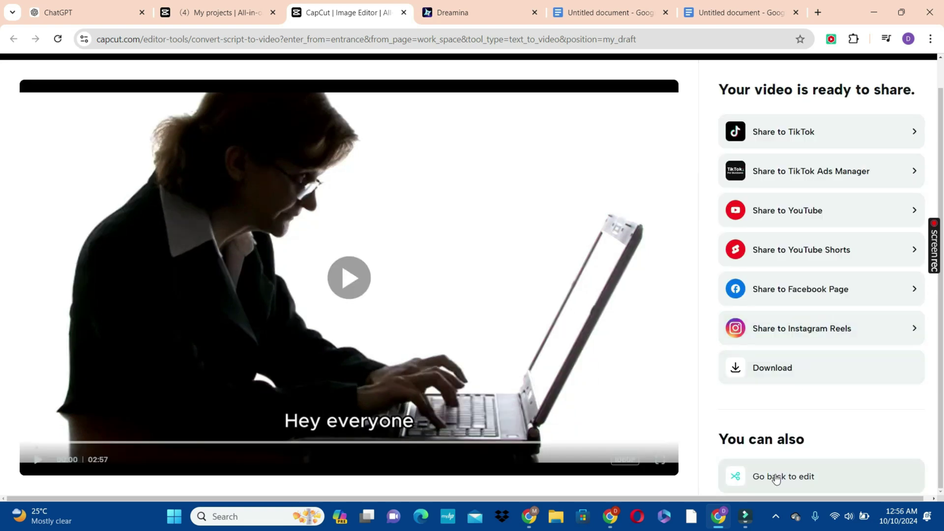
left_click(775, 478)
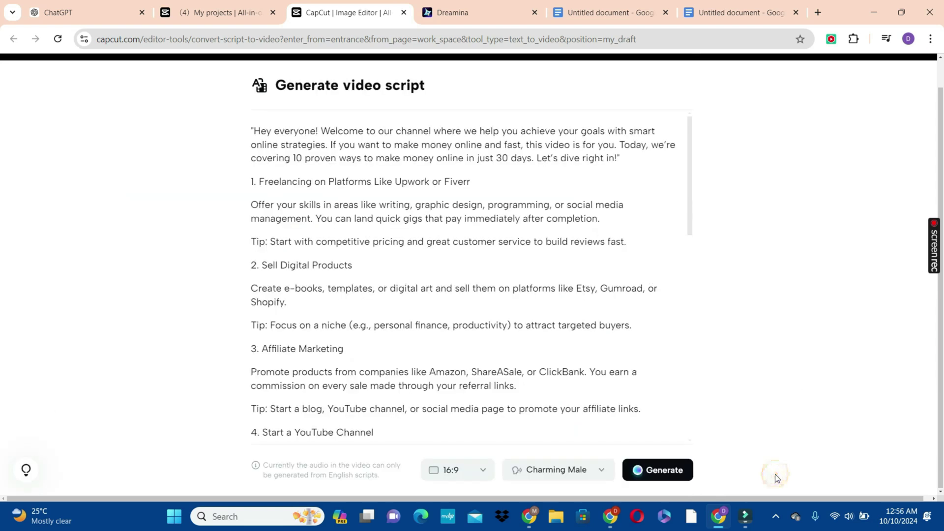
Regenerate the video with Smart generation and open it via Edit video
left_click(659, 472)
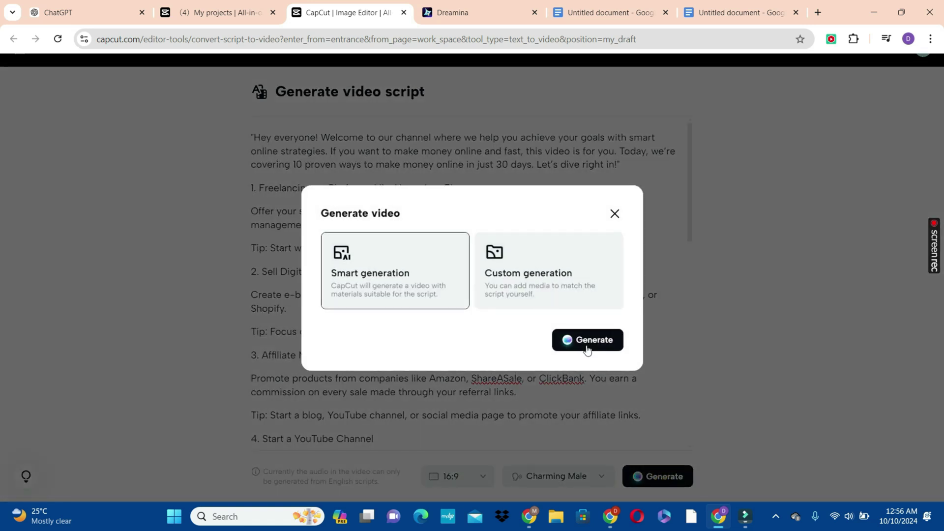
left_click(585, 344)
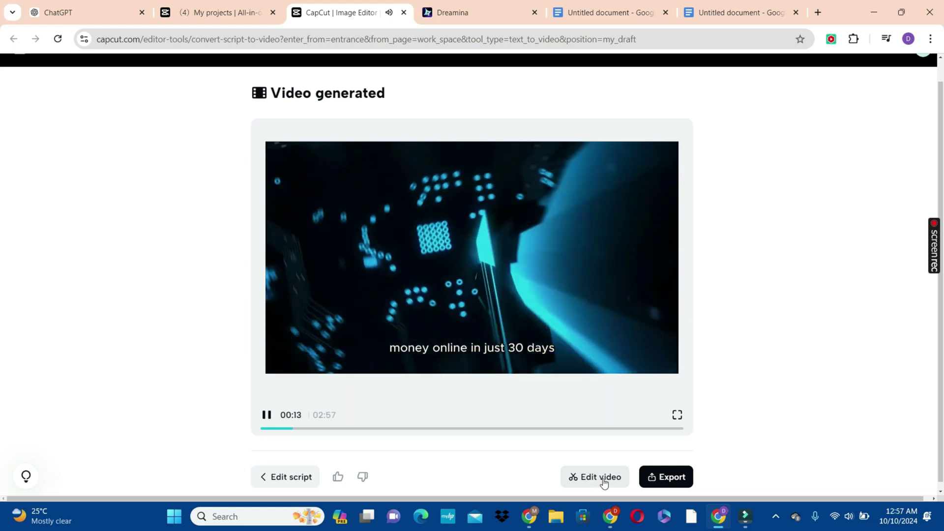
left_click(603, 480)
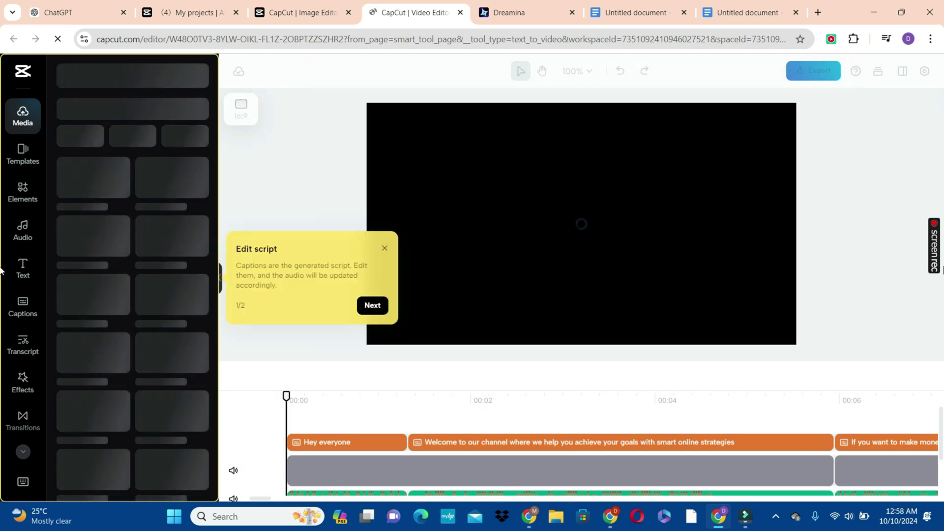
Close the Edit script tip and show the Media library
left_click(386, 251)
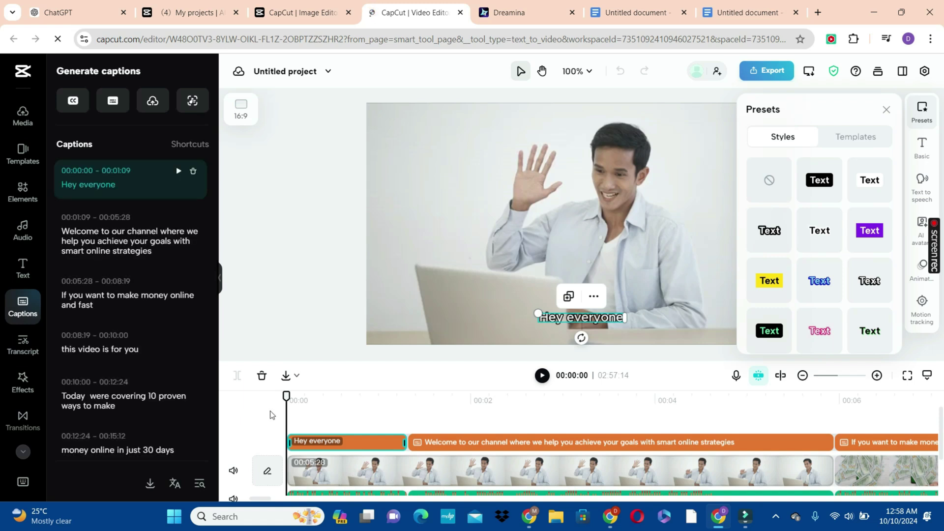
left_click(23, 120)
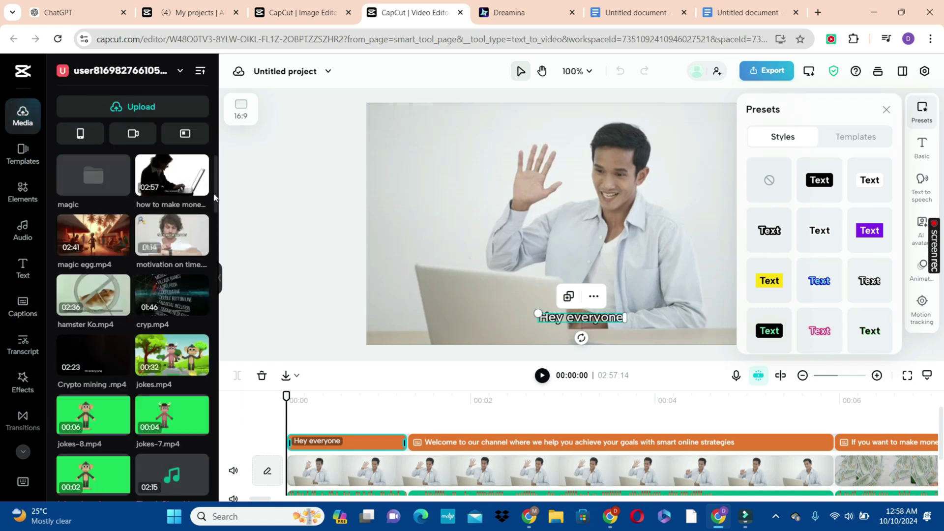
scroll(211, 194, "down", 5)
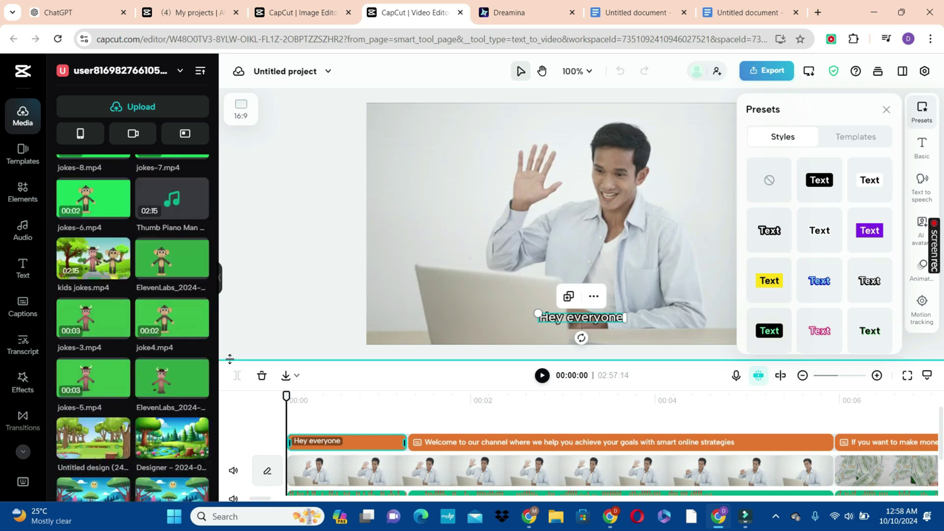
Delete the opening waving-man clip, undo it, and view the 1080p, 30fps MP4 export settings
left_click(635, 471)
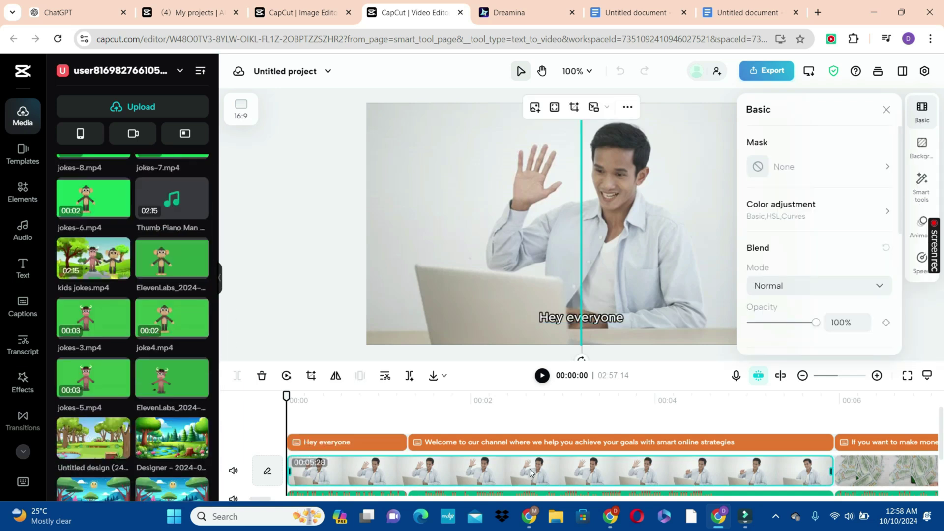
key("Delete")
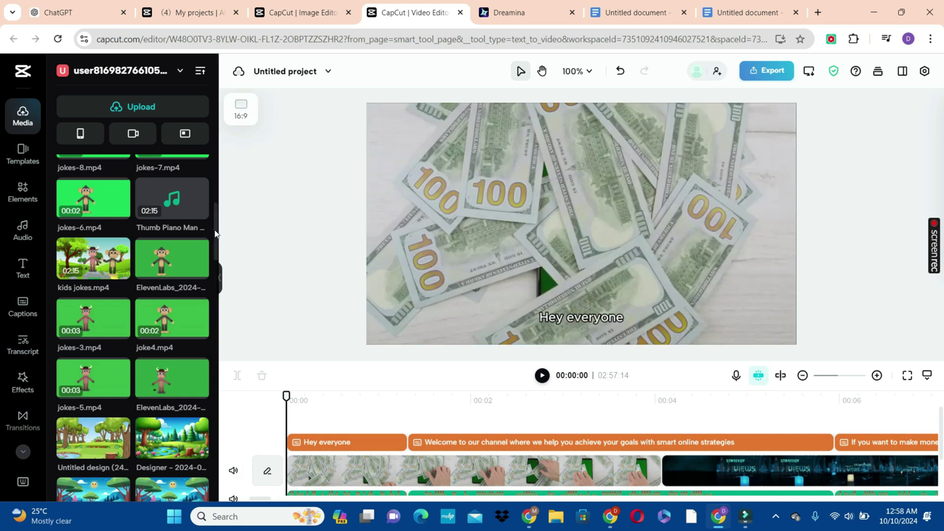
left_click_drag(215, 233, 215, 371)
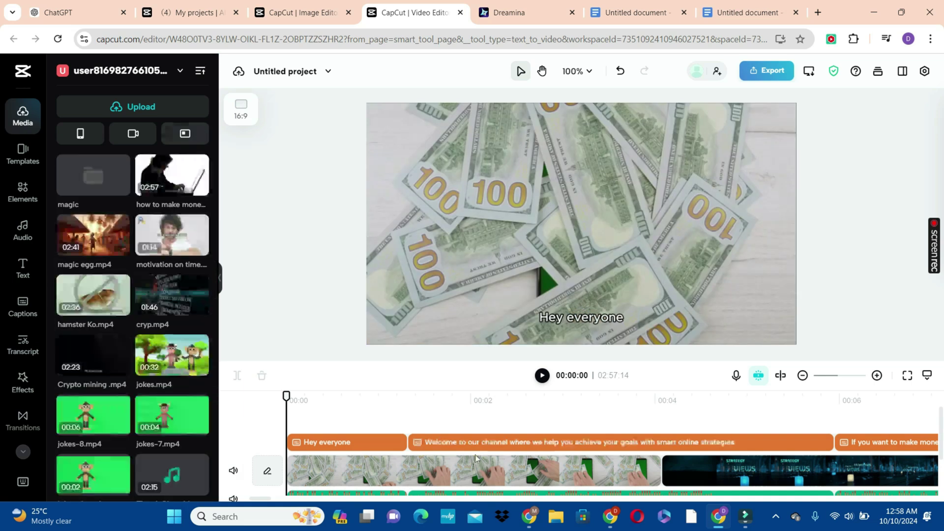
key("ctrl+z")
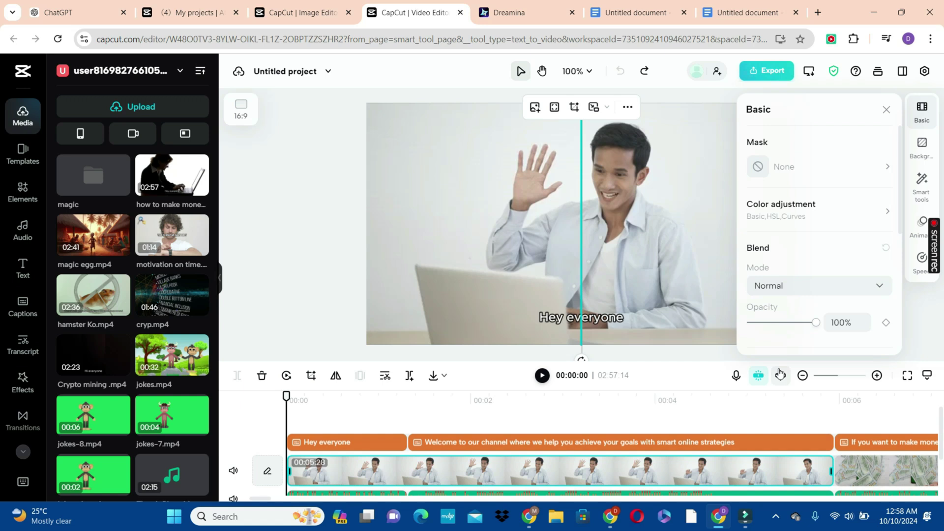
left_click(757, 74)
Download the video as 'online money' at 1080p, 30fps MP4, starting the export
left_click(713, 389)
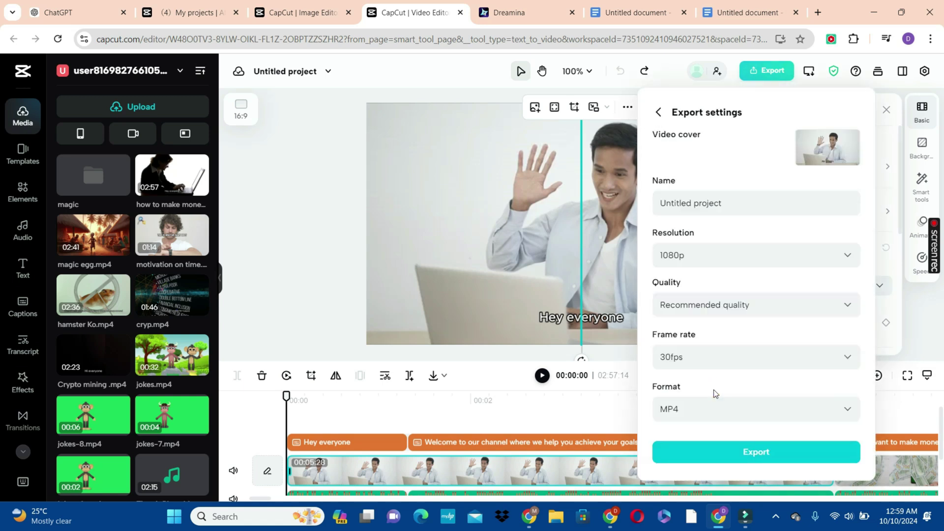
left_click(715, 199)
triple_click(732, 202)
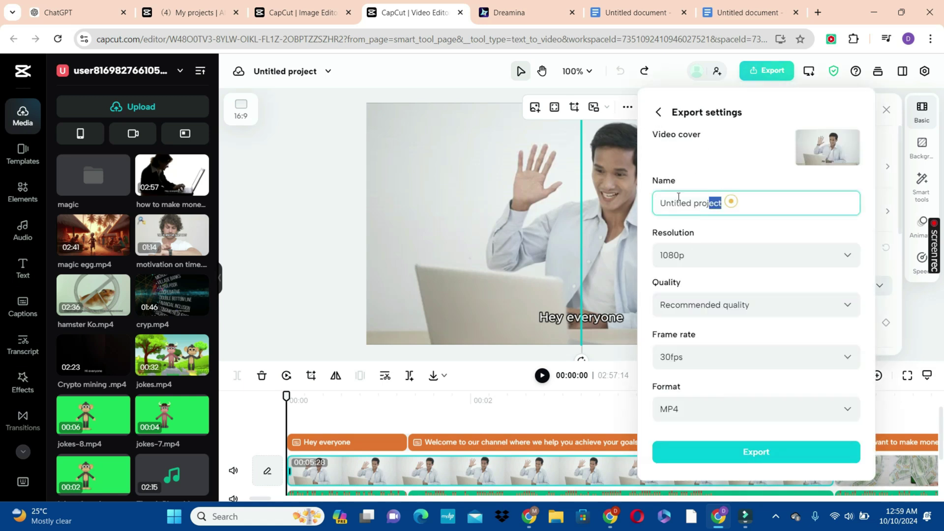
type("online money")
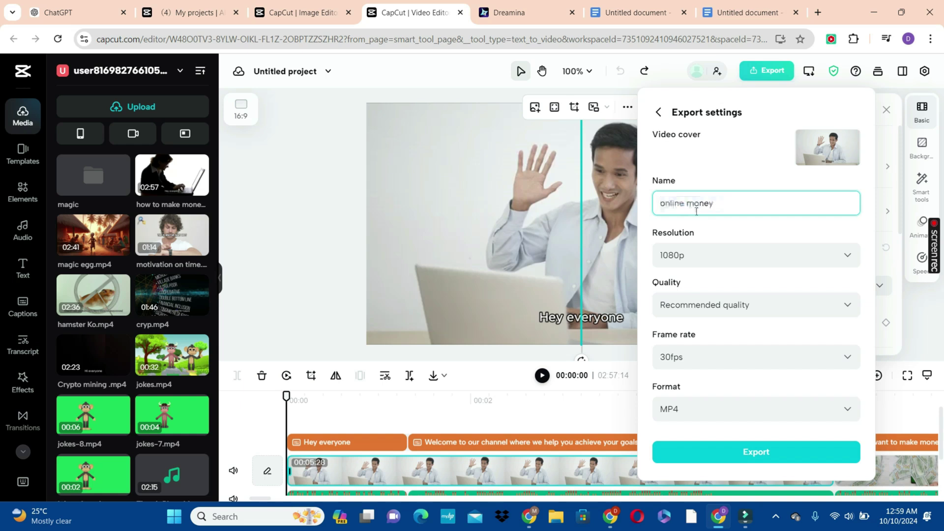
left_click(748, 252)
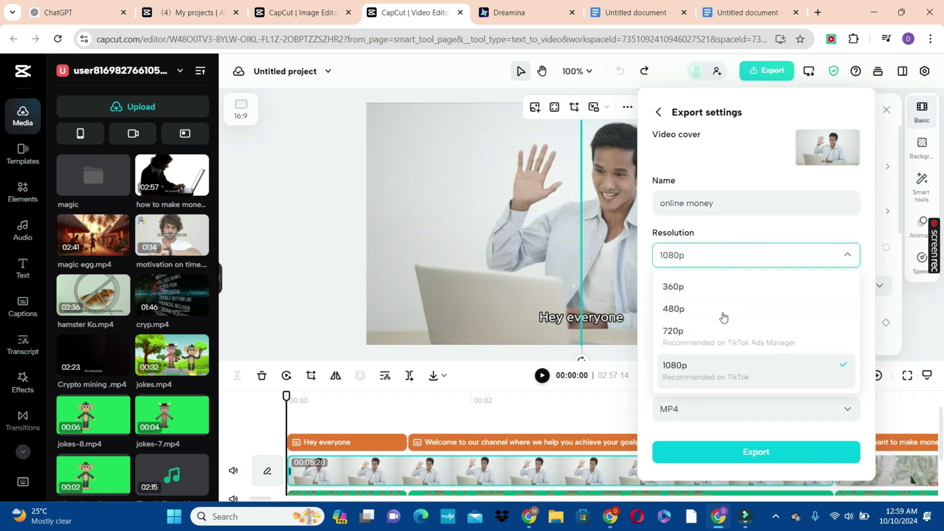
left_click(694, 373)
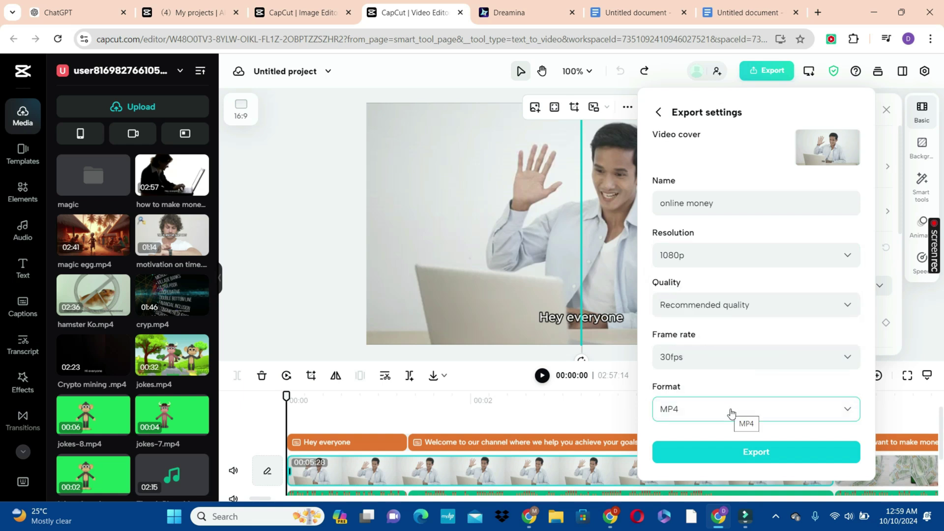
left_click(774, 452)
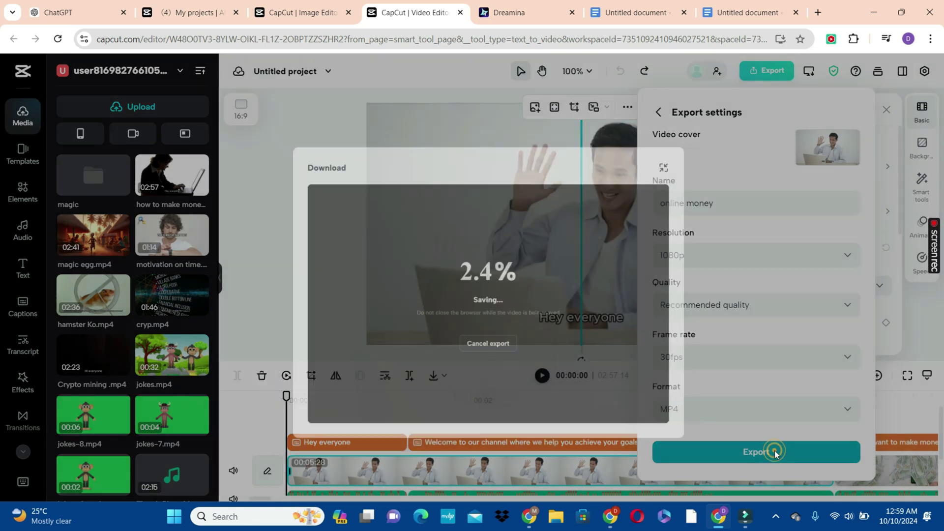